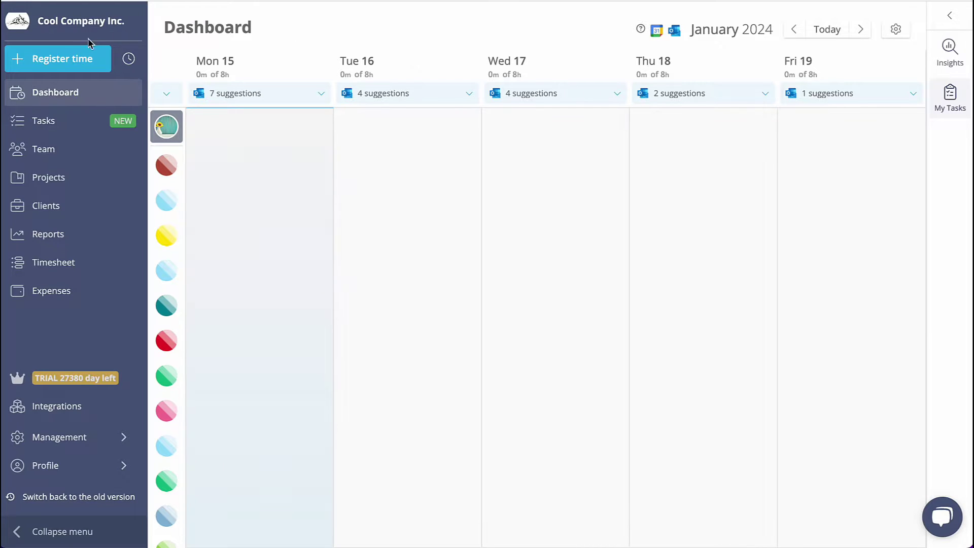
Start a timer for project Design iteration, phase Bugfix, on Monday 15 January
{"action": "left_click", "coordinate": [61, 58]}
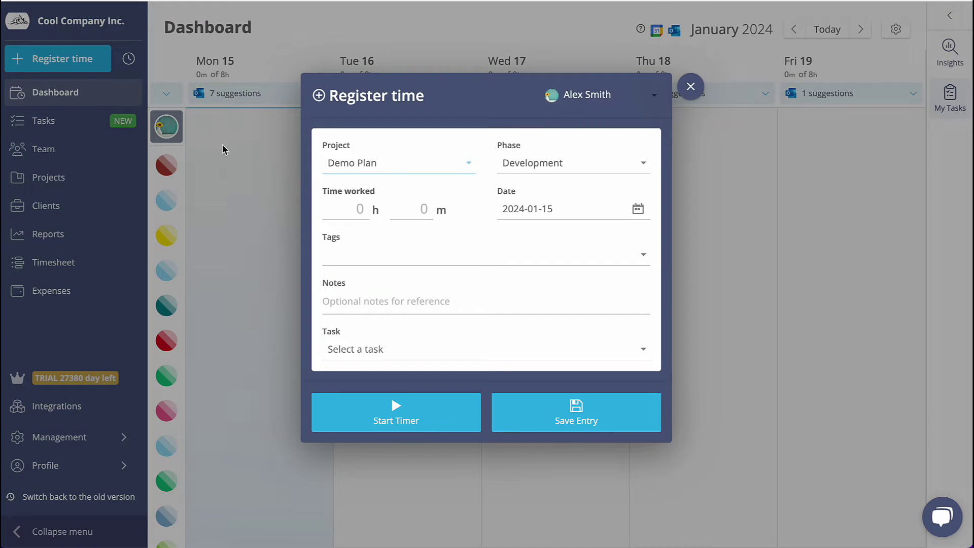
{"action": "left_click", "coordinate": [388, 167]}
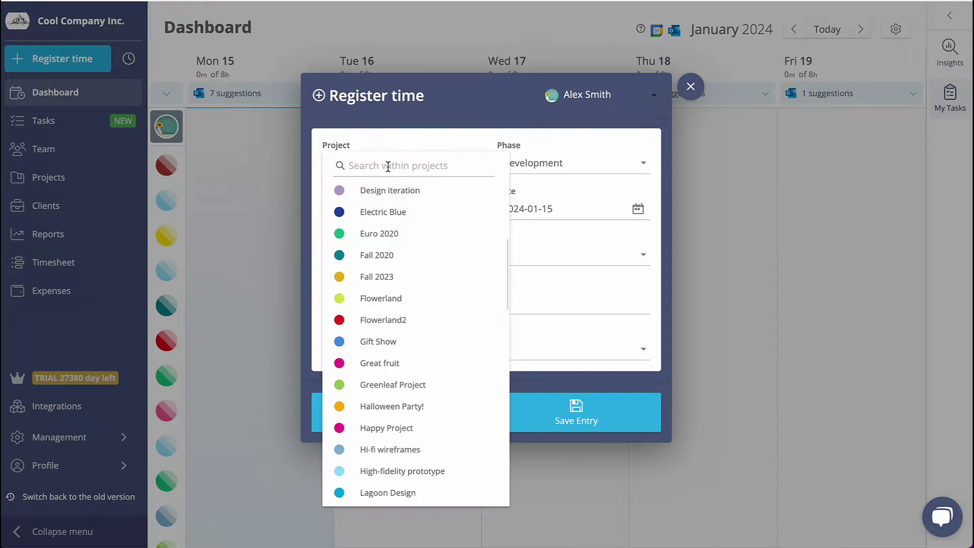
{"action": "left_click", "coordinate": [391, 190]}
{"action": "left_click", "coordinate": [538, 190]}
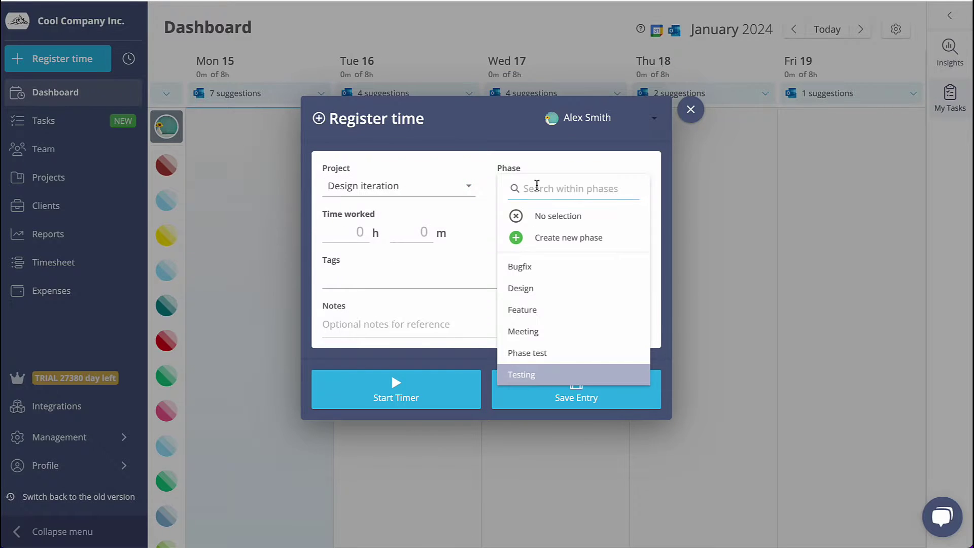
{"action": "left_click", "coordinate": [561, 265]}
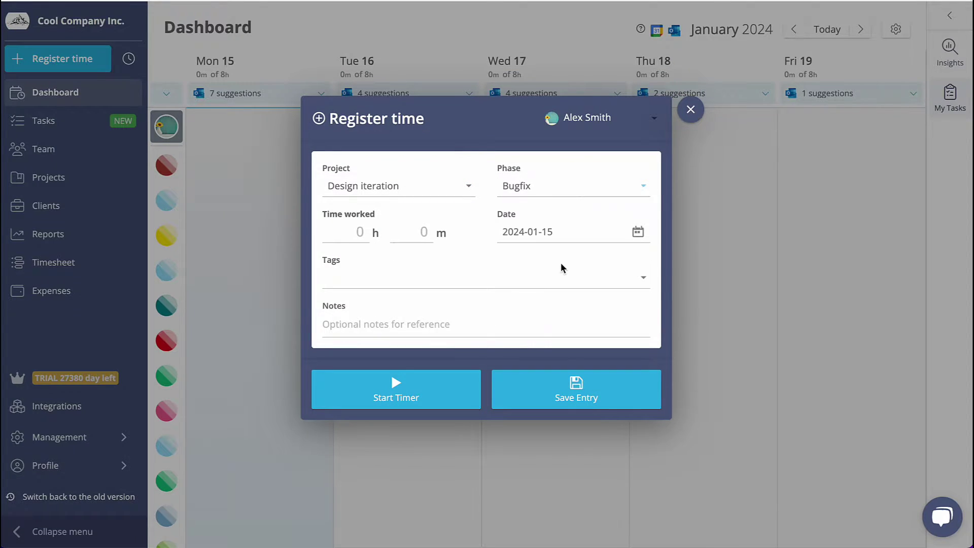
{"action": "left_click", "coordinate": [421, 388]}
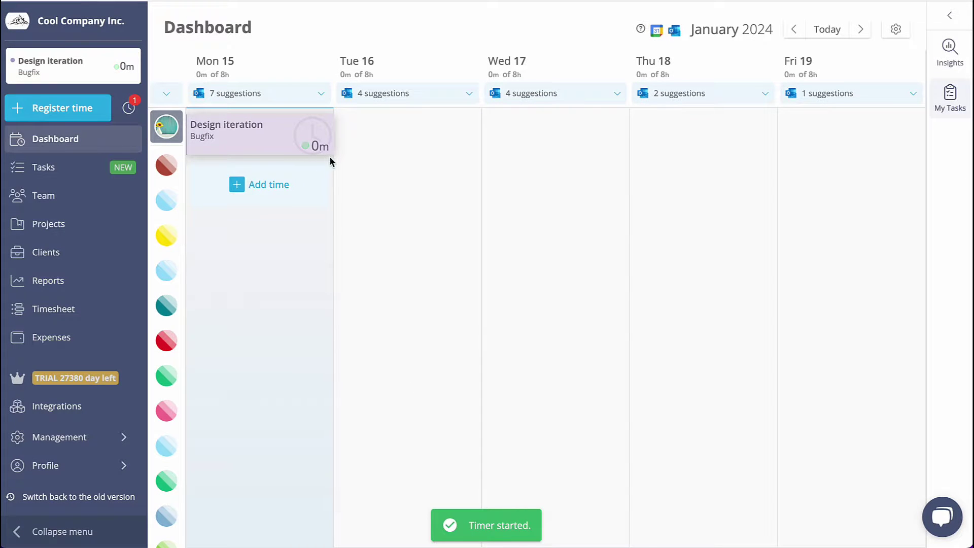
Stretch the Design iteration timer to 2h 10m, pause and resume it, then save it
{"action": "left_click_drag", "start_coordinate": [331, 155], "coordinate": [338, 243]}
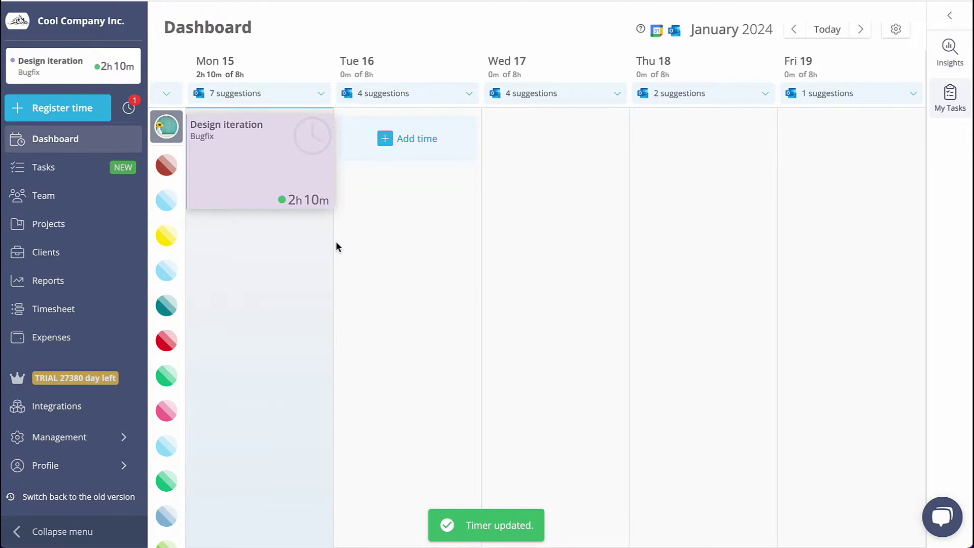
{"action": "mouse_move", "coordinate": [259, 145]}
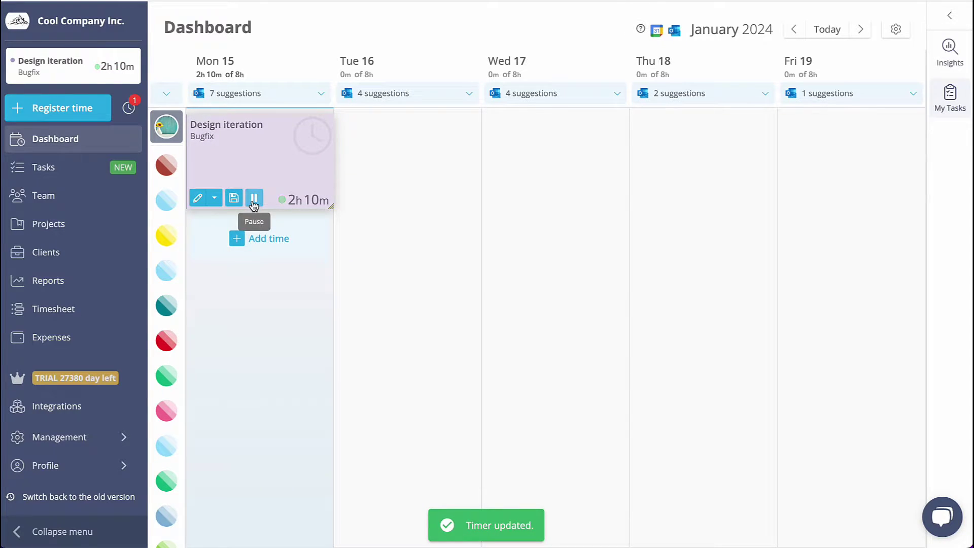
{"action": "left_click", "coordinate": [253, 198]}
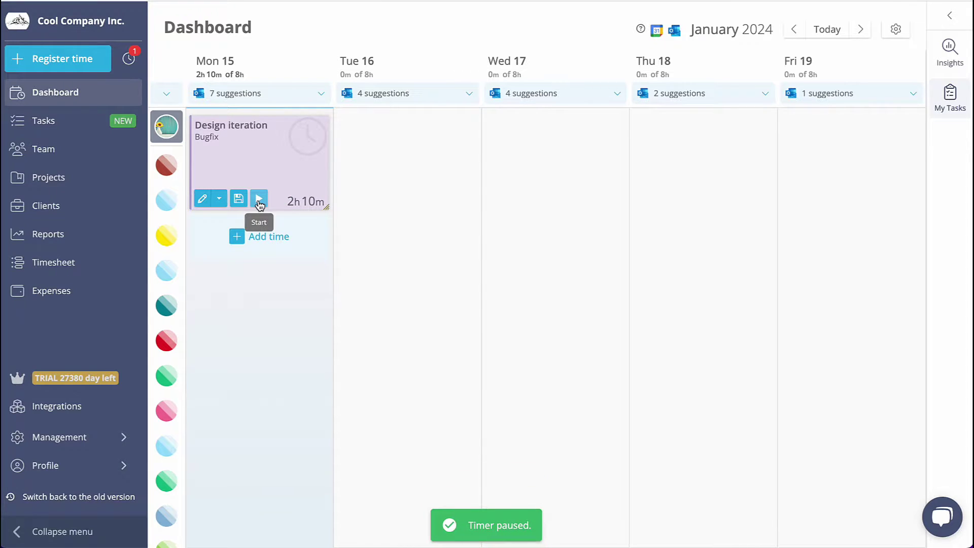
{"action": "left_click", "coordinate": [258, 199]}
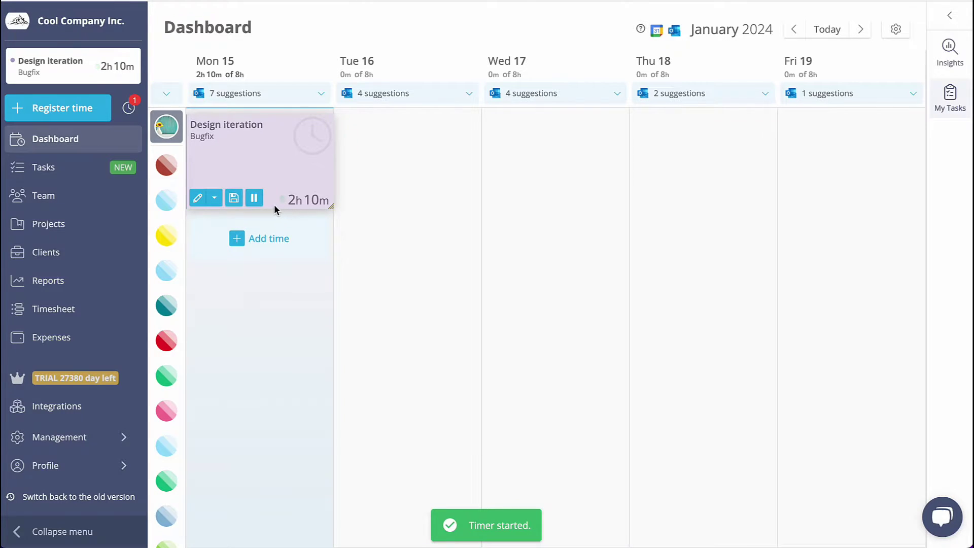
{"action": "left_click", "coordinate": [232, 199]}
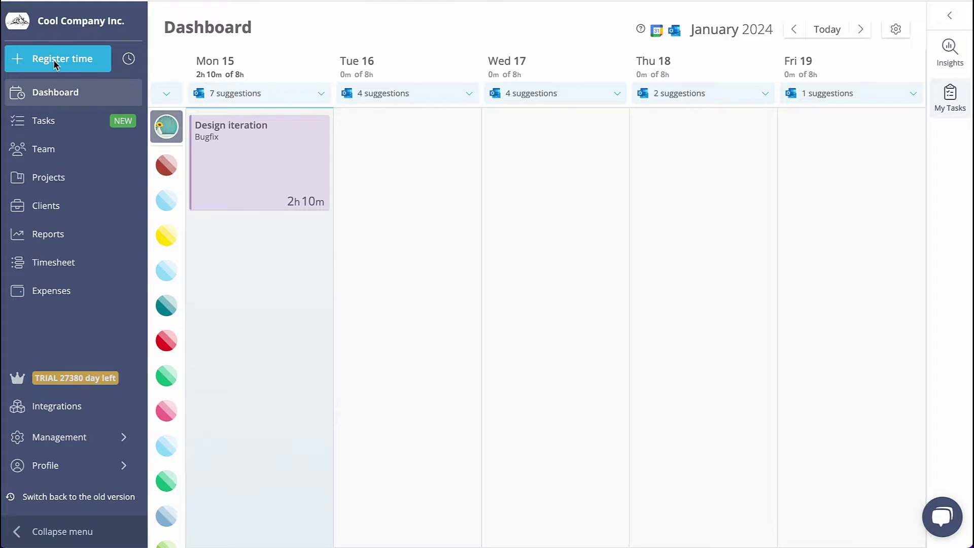
Log a one-hour Demo Plan entry in the Design phase, then lengthen it to 2h 50m
{"action": "left_click", "coordinate": [55, 60]}
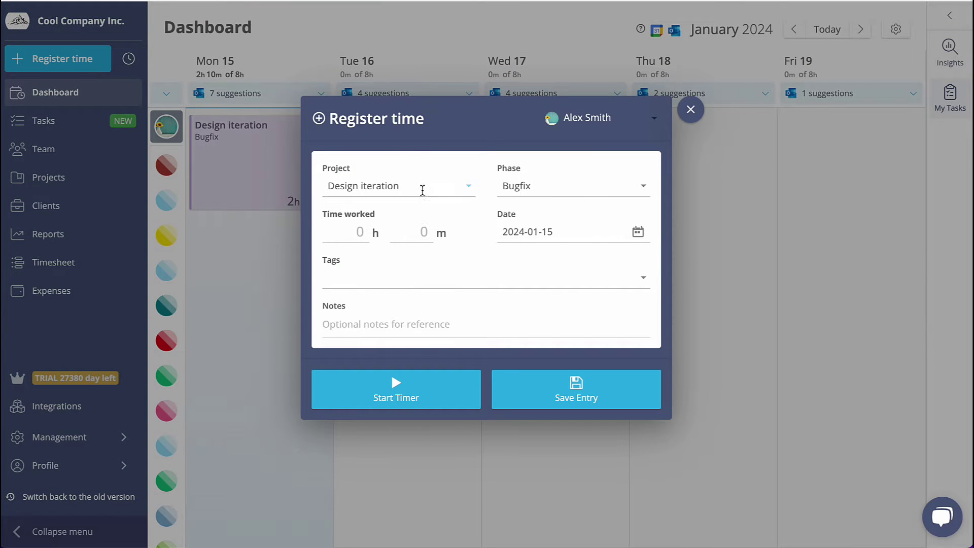
{"action": "left_click", "coordinate": [423, 190]}
{"action": "type", "text": "dem"}
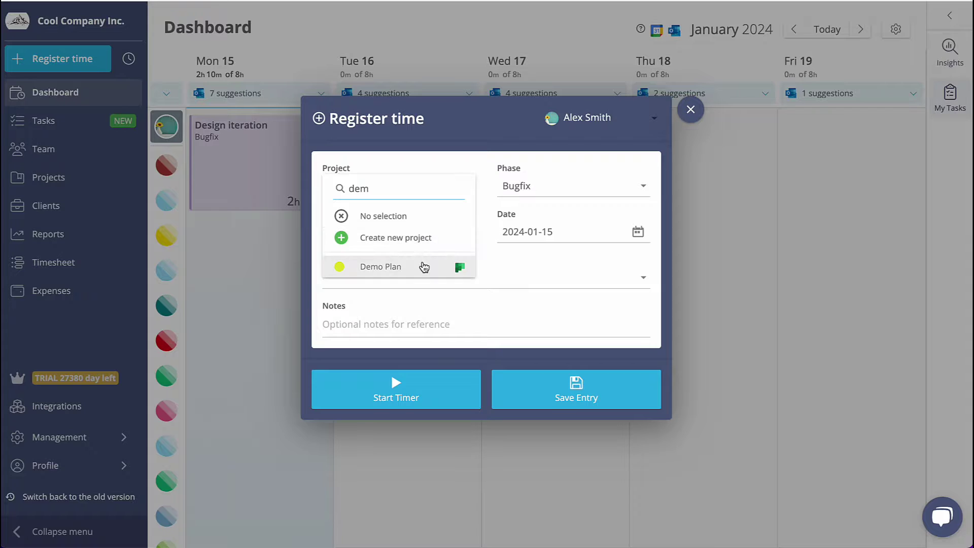
{"action": "left_click", "coordinate": [424, 266]}
{"action": "left_click", "coordinate": [554, 175]}
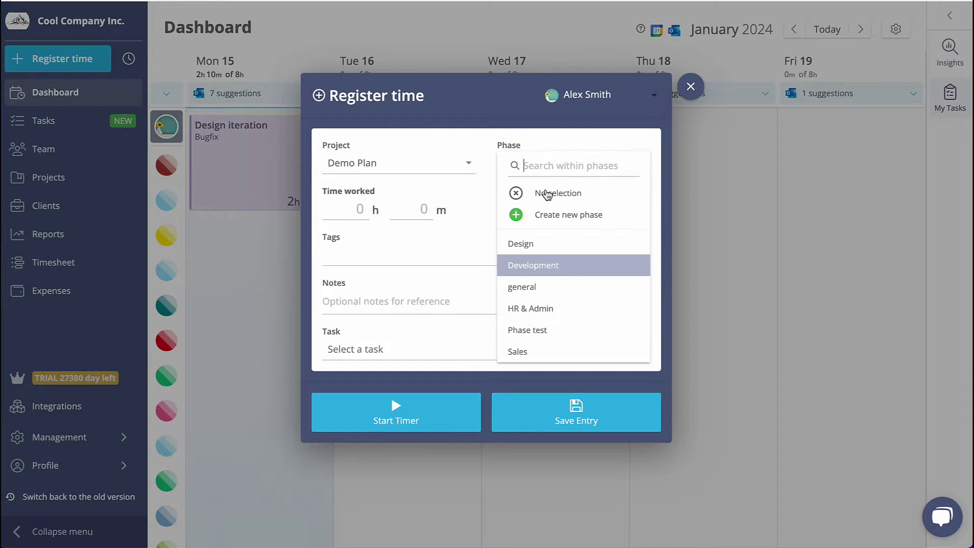
{"action": "left_click", "coordinate": [542, 246]}
{"action": "type", "text": "1"}
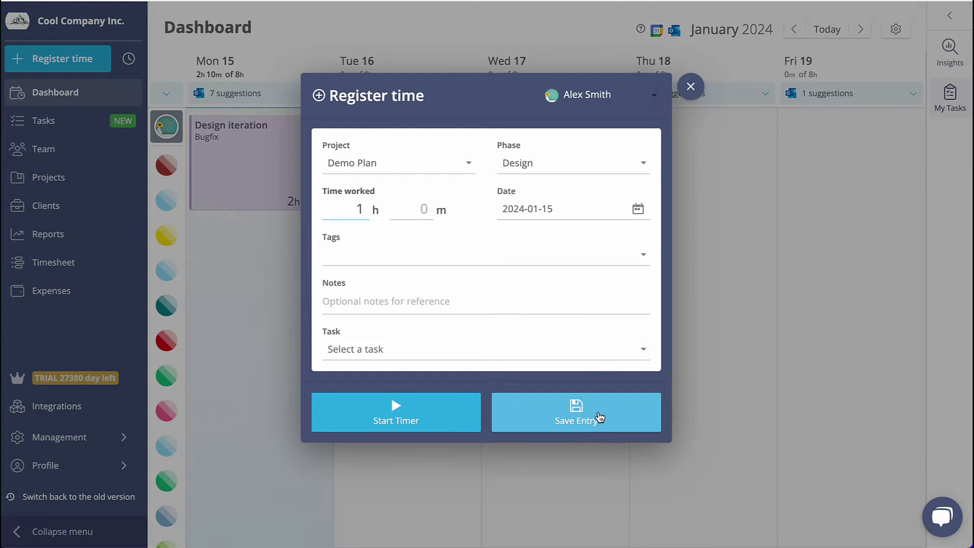
{"action": "left_click", "coordinate": [599, 416]}
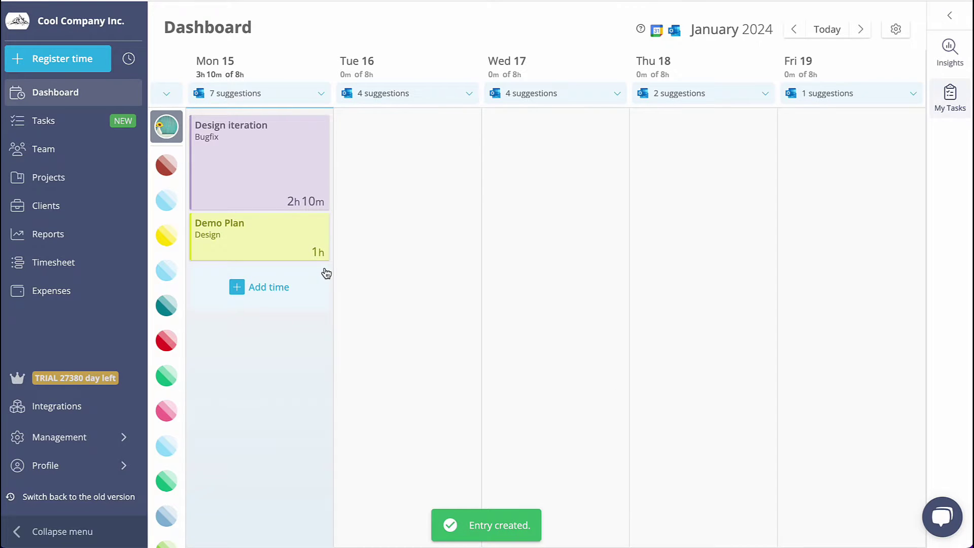
{"action": "left_click_drag", "start_coordinate": [328, 260], "coordinate": [328, 334]}
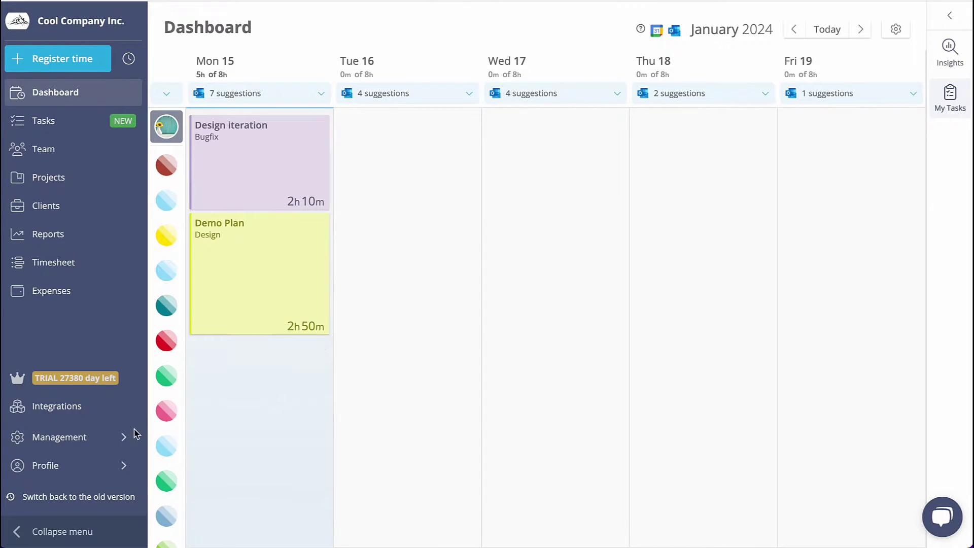
Enable 'Register time for other users' in Workspace settings and save the change
{"action": "left_click", "coordinate": [91, 445]}
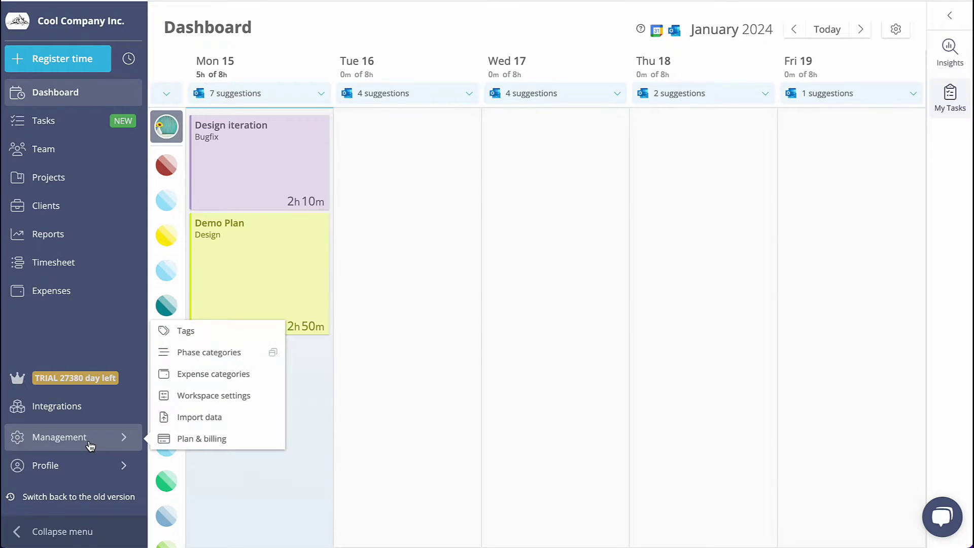
{"action": "left_click", "coordinate": [228, 401]}
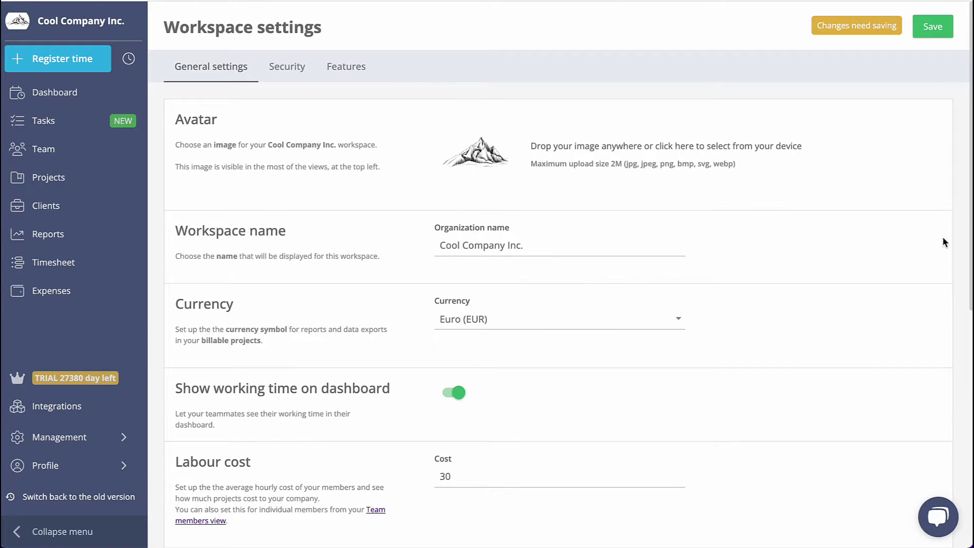
{"action": "scroll", "coordinate": [943, 242], "scroll_direction": "down", "scroll_amount": 5}
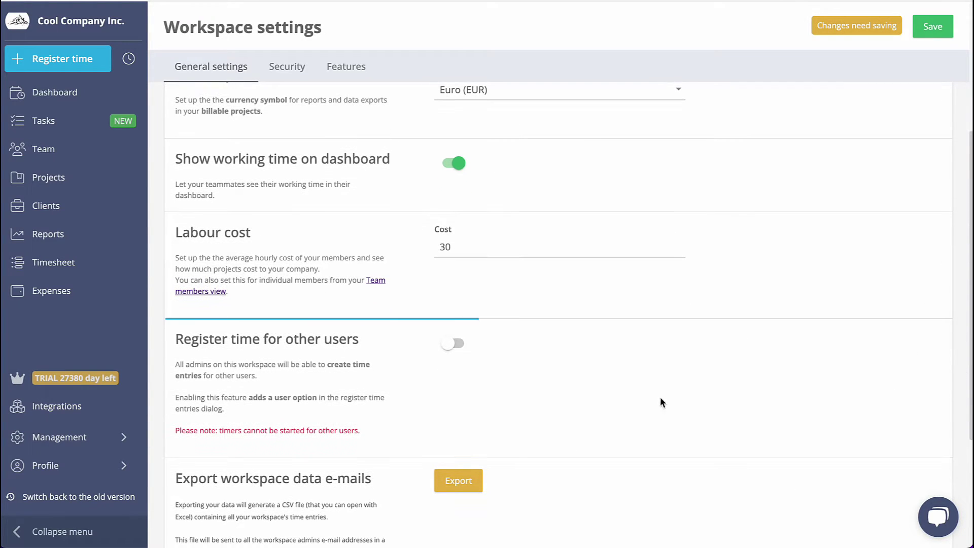
{"action": "left_click", "coordinate": [460, 350]}
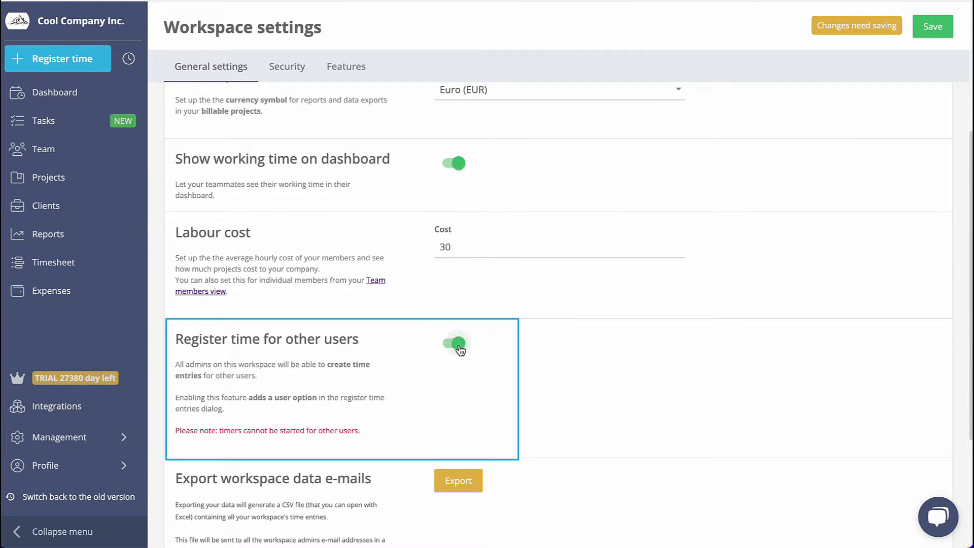
{"action": "left_click", "coordinate": [925, 34]}
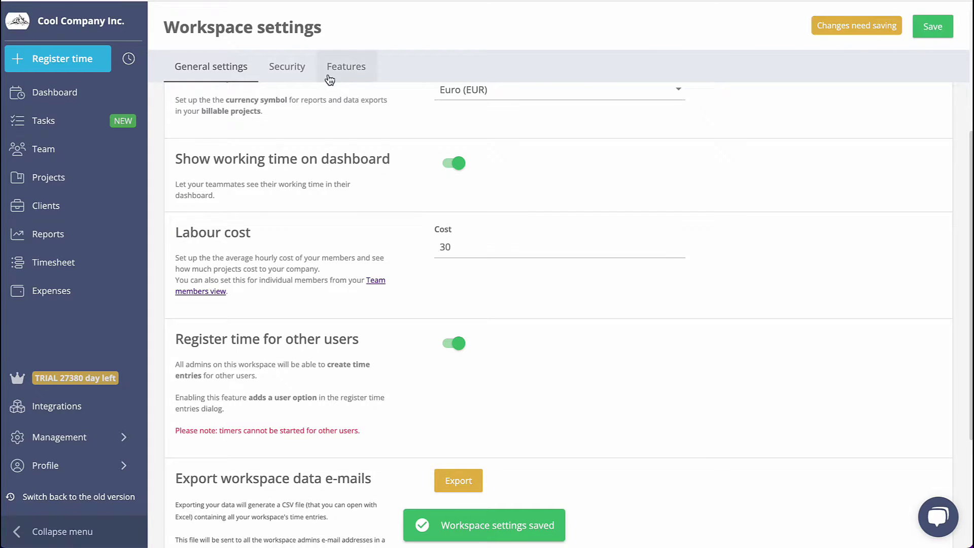
Back on the dashboard, switch the Register time member selector to another team member
{"action": "left_click", "coordinate": [76, 93]}
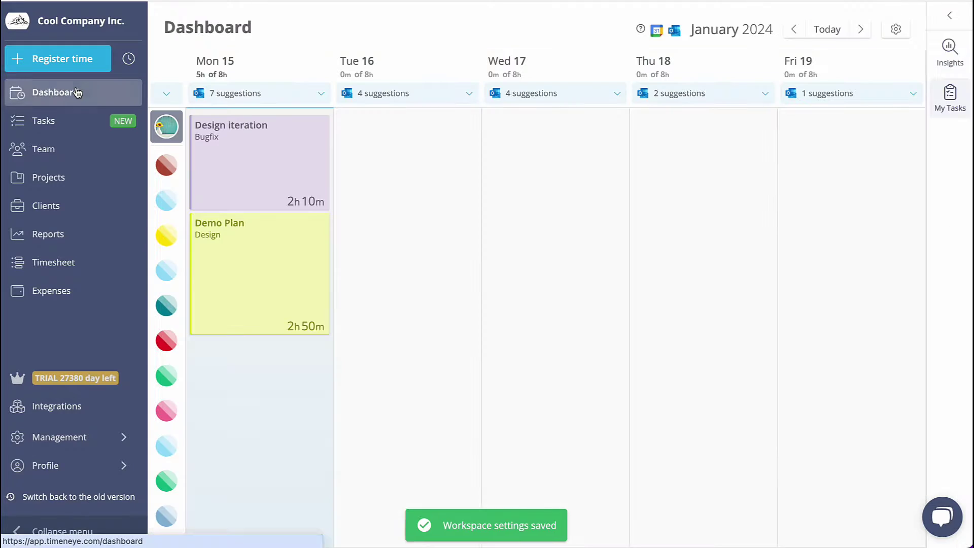
{"action": "left_click", "coordinate": [71, 64]}
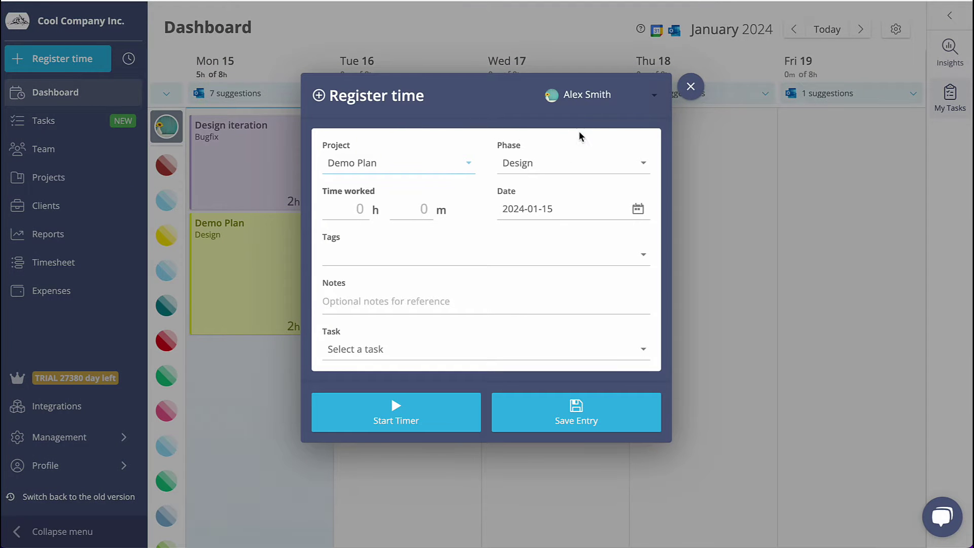
{"action": "left_click", "coordinate": [655, 96]}
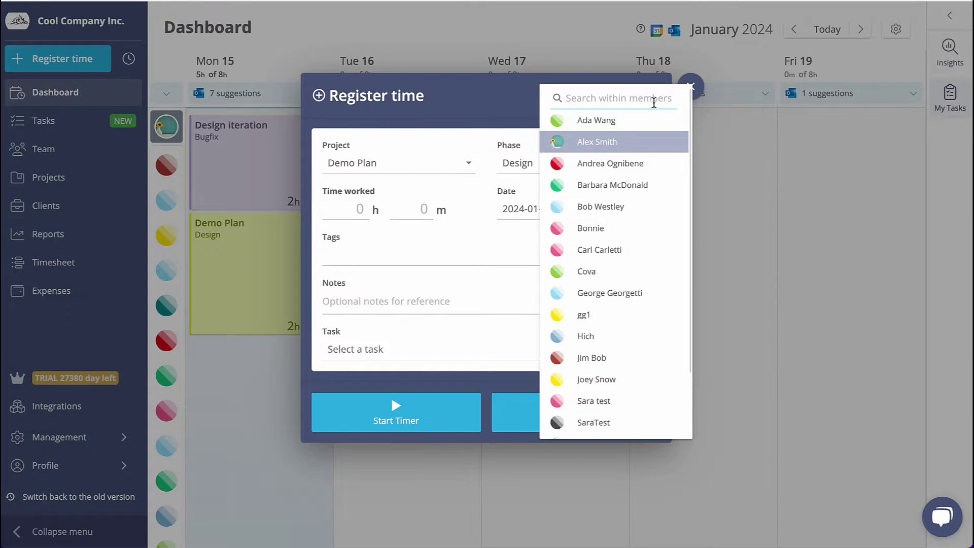
{"action": "left_click", "coordinate": [628, 208]}
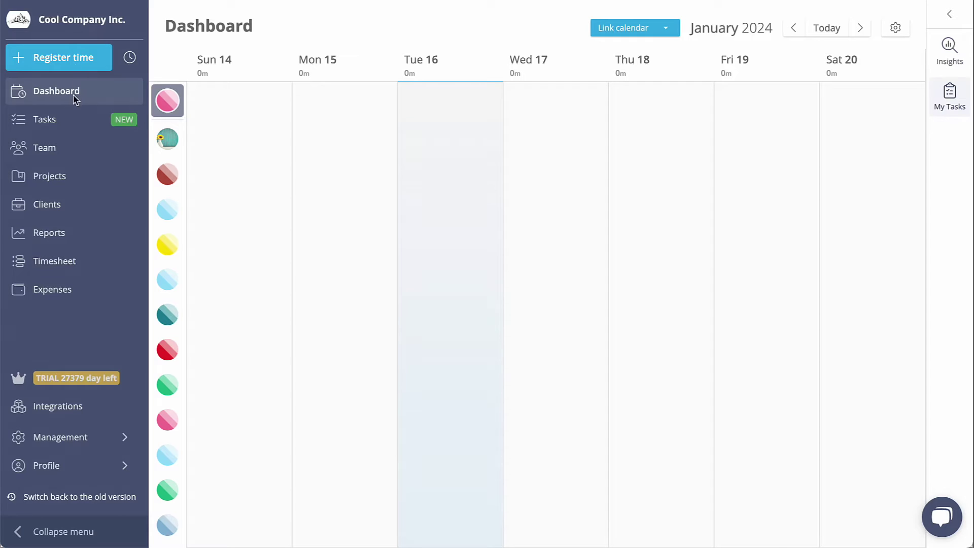
Open the Blog project's Tasks tab listing Editing, Feedback, Marketing Analysis and Writing
{"action": "left_click", "coordinate": [74, 183]}
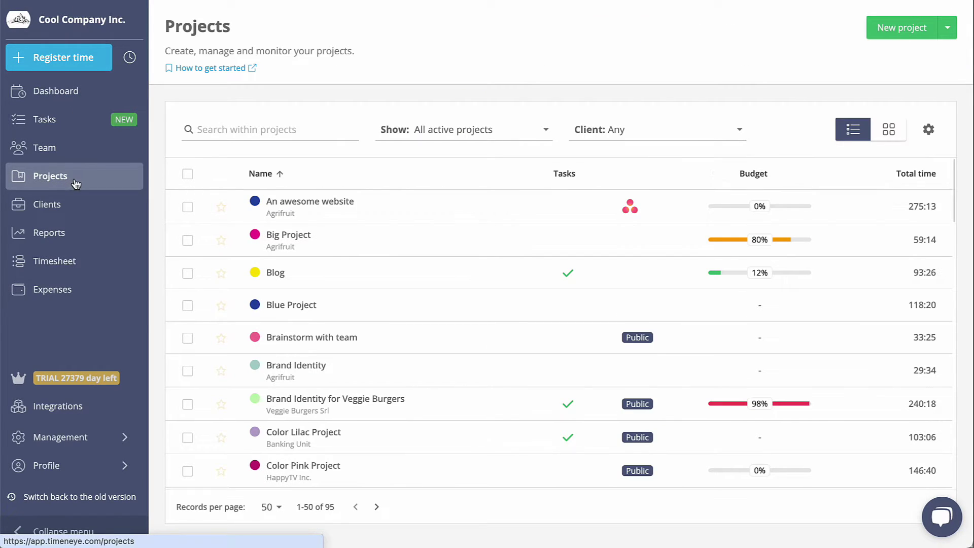
{"action": "left_click", "coordinate": [275, 273]}
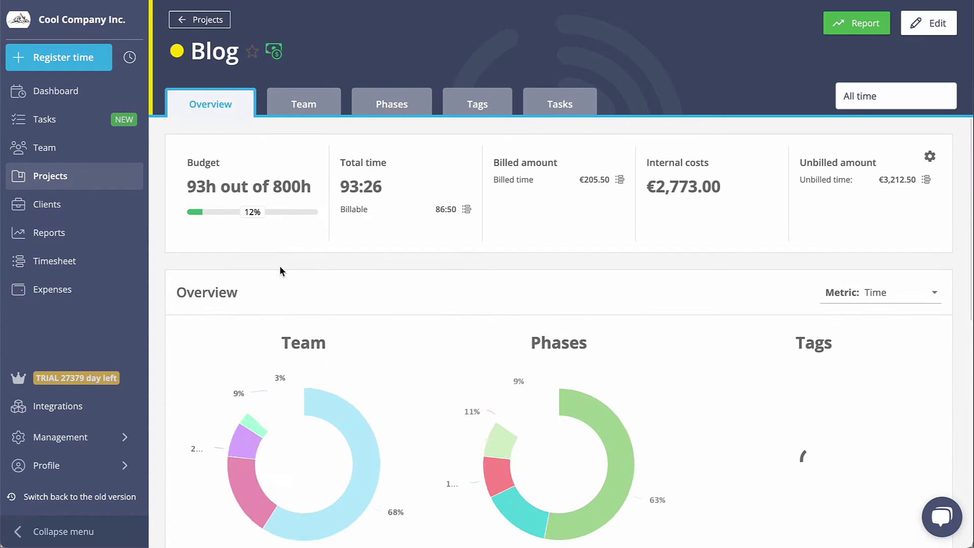
{"action": "left_click", "coordinate": [548, 110]}
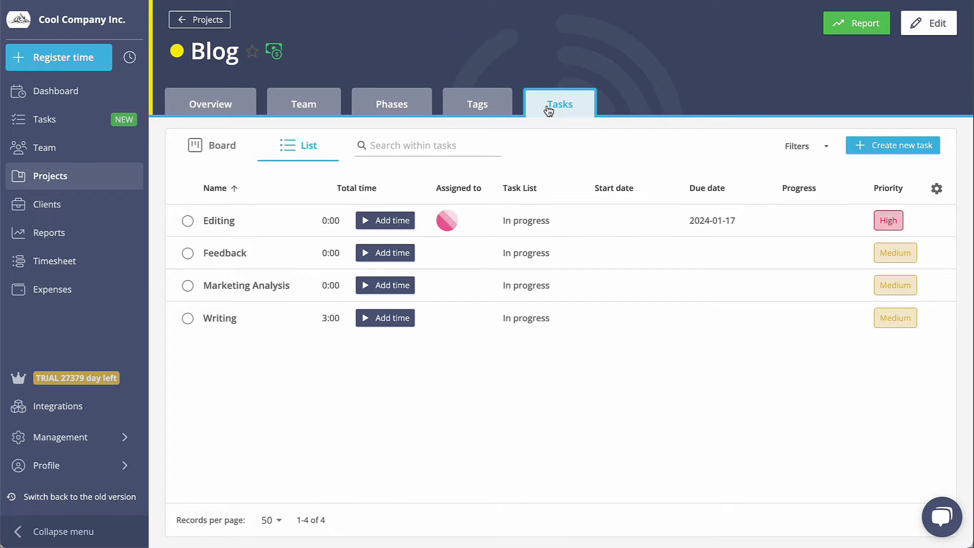
Start a timer for the Blog Editing task and stretch it to 2h 55m on Tuesday 16
{"action": "left_click", "coordinate": [405, 222]}
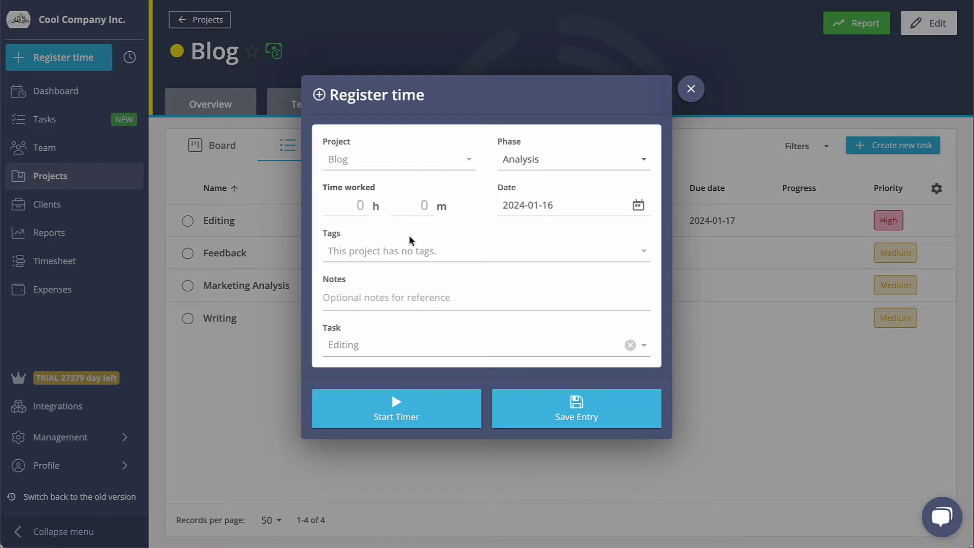
{"action": "left_click", "coordinate": [433, 403]}
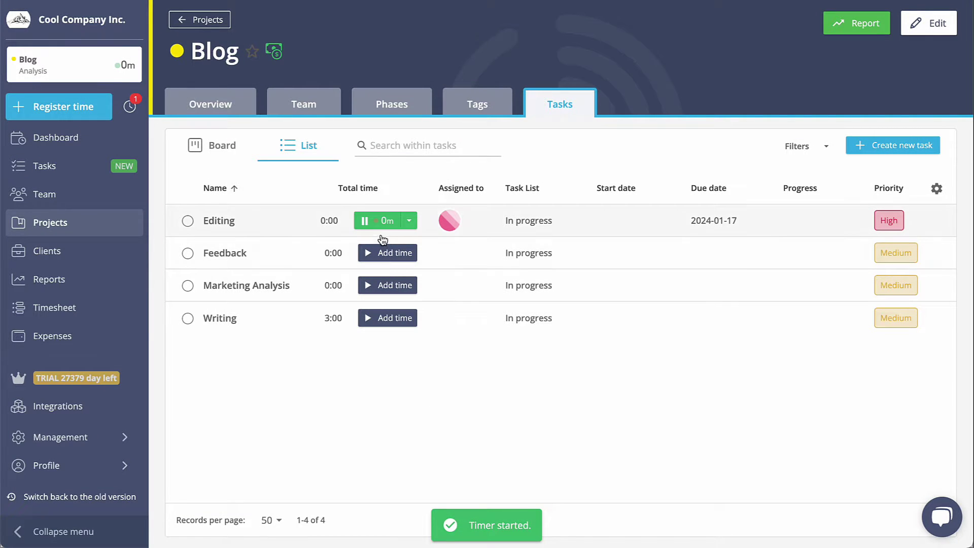
{"action": "left_click", "coordinate": [87, 145]}
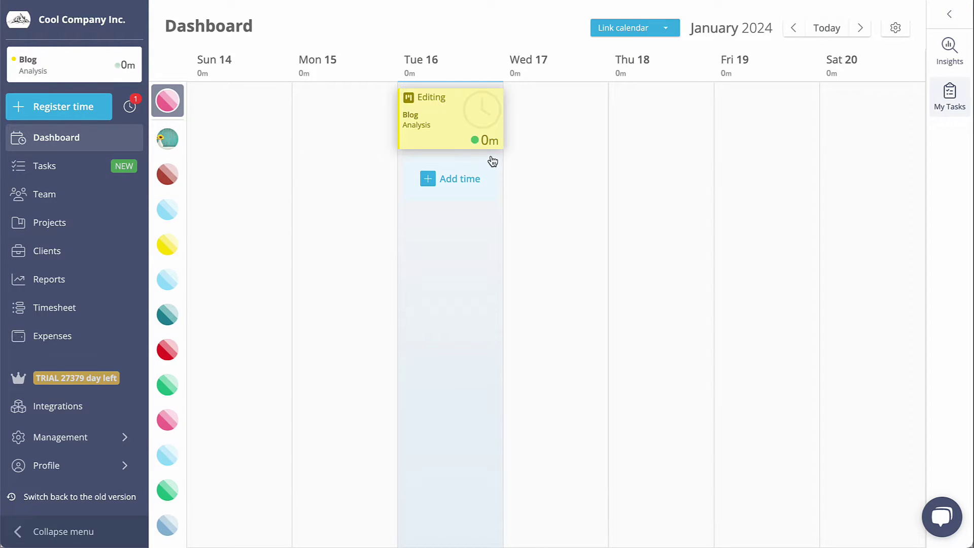
{"action": "left_click_drag", "start_coordinate": [493, 148], "coordinate": [496, 270]}
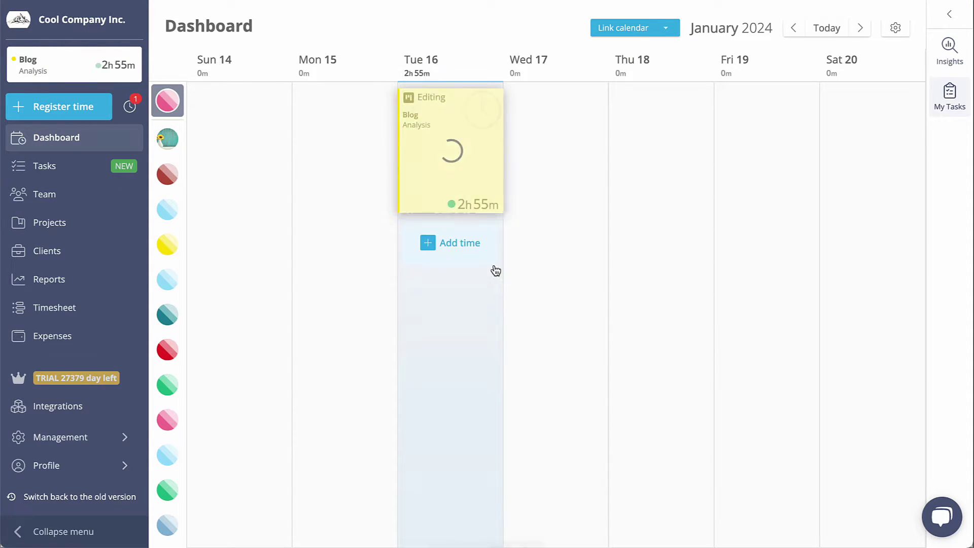
{"action": "mouse_move", "coordinate": [450, 122]}
{"action": "left_click", "coordinate": [447, 203]}
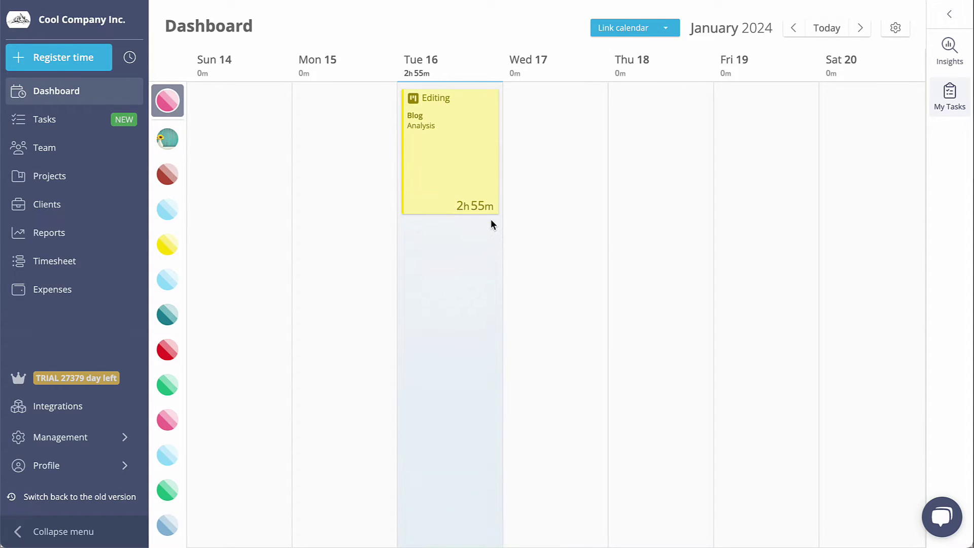
{"action": "left_click", "coordinate": [53, 129]}
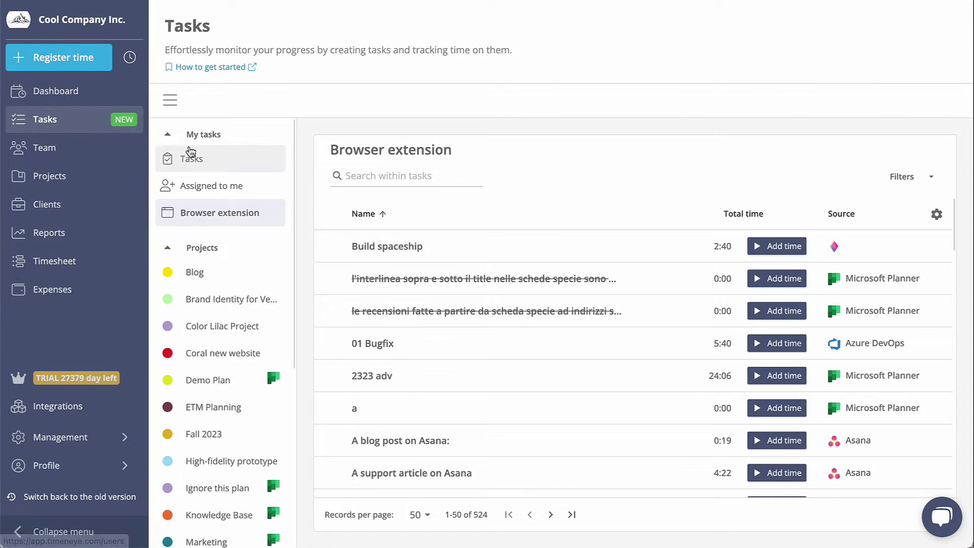
{"action": "left_click", "coordinate": [193, 156]}
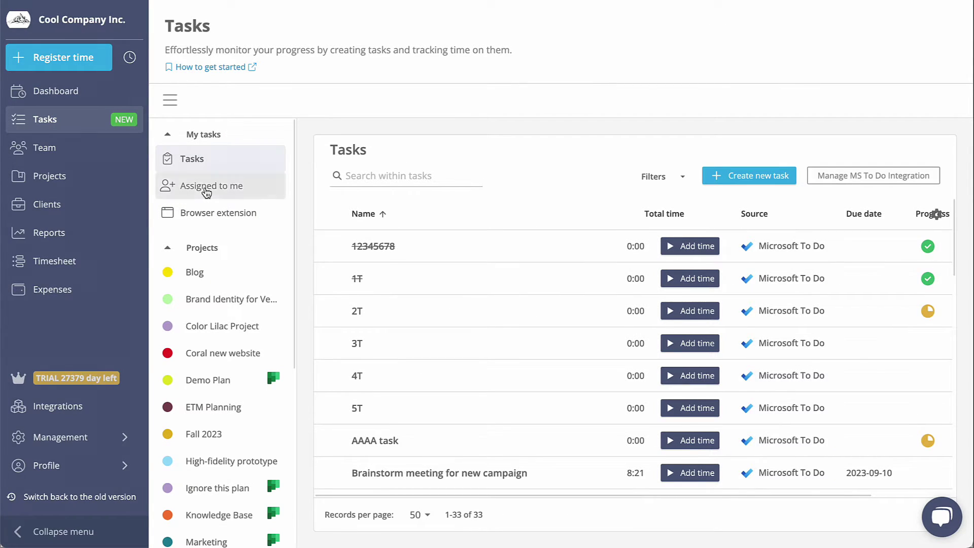
{"action": "left_click", "coordinate": [224, 187]}
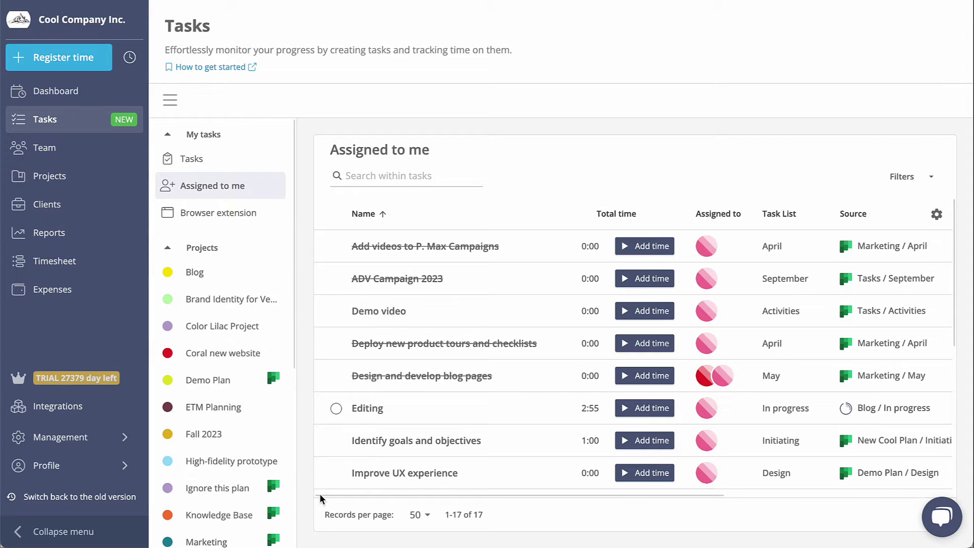
{"action": "mouse_move", "coordinate": [356, 495]}
{"action": "left_mouse_down"}
{"action": "mouse_move", "coordinate": [584, 496]}
{"action": "mouse_move", "coordinate": [317, 488]}
{"action": "left_mouse_up"}
Start a timer for 'Edit videos for website' from the dashboard's My Tasks panel
{"action": "left_click", "coordinate": [54, 93]}
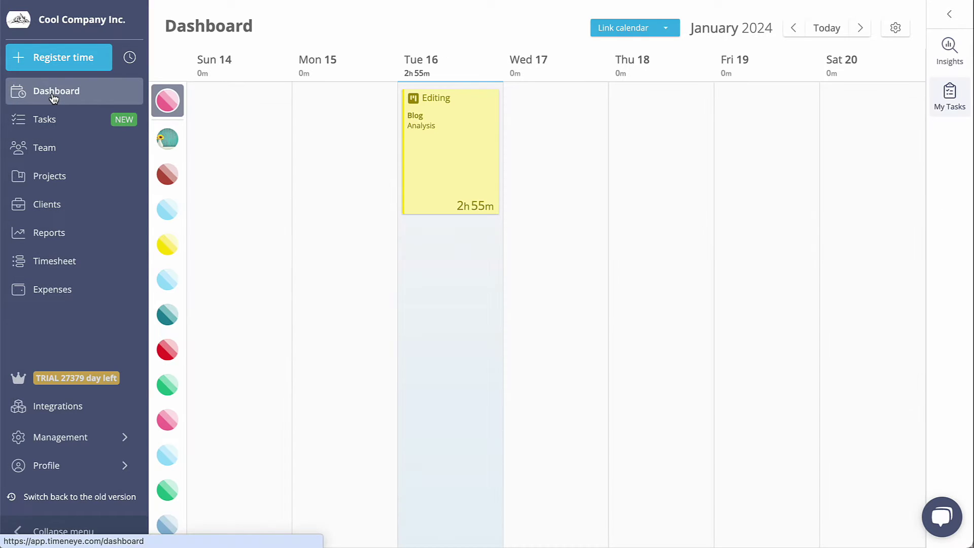
{"action": "left_click", "coordinate": [950, 14]}
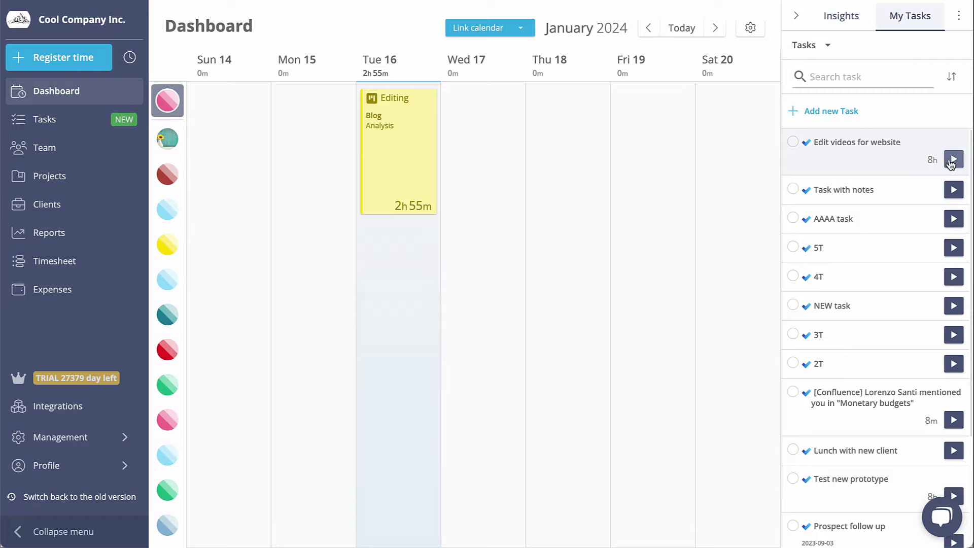
{"action": "left_click", "coordinate": [953, 160]}
{"action": "left_click", "coordinate": [452, 421]}
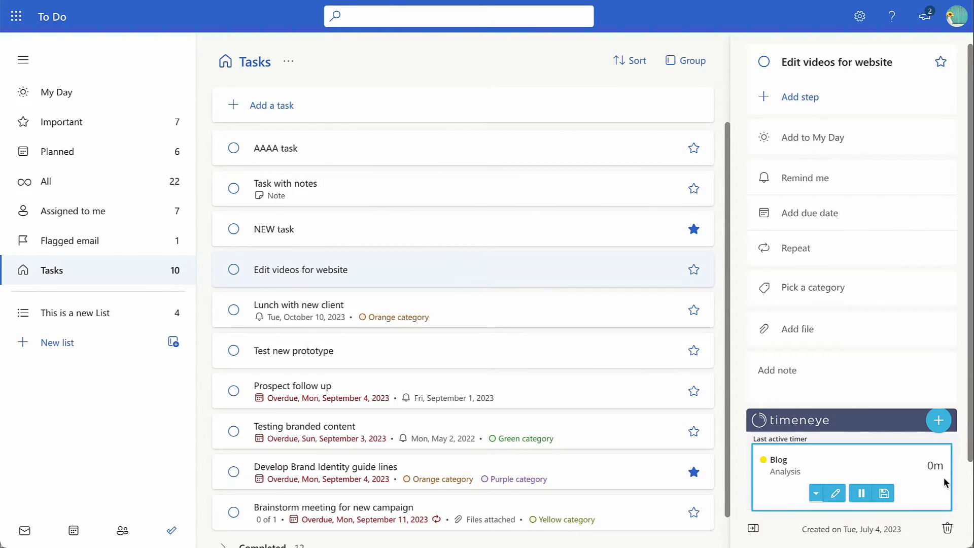
Set the running 'Edit videos for website' timer to 4 hours in the To Do widget
{"action": "left_click", "coordinate": [834, 494]}
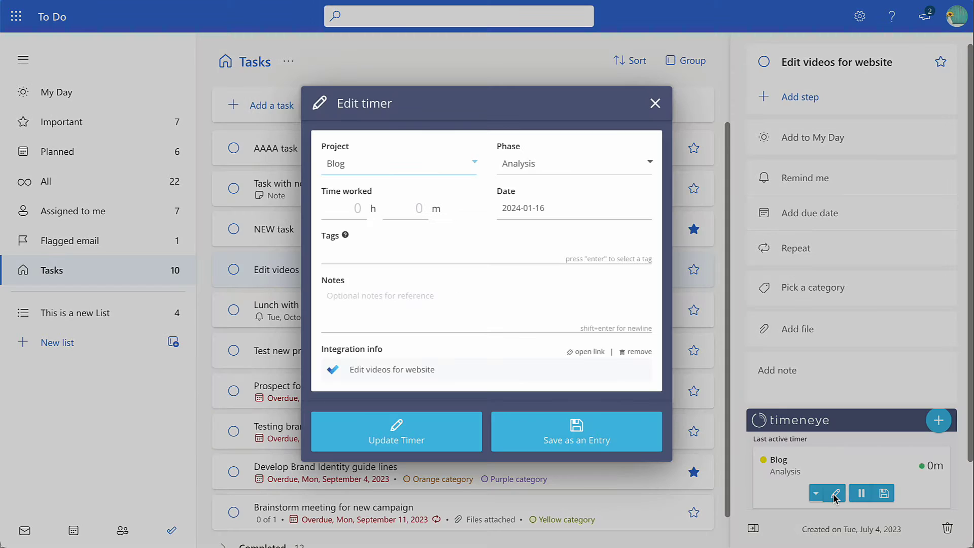
{"action": "left_click", "coordinate": [347, 213]}
{"action": "type", "text": "4"}
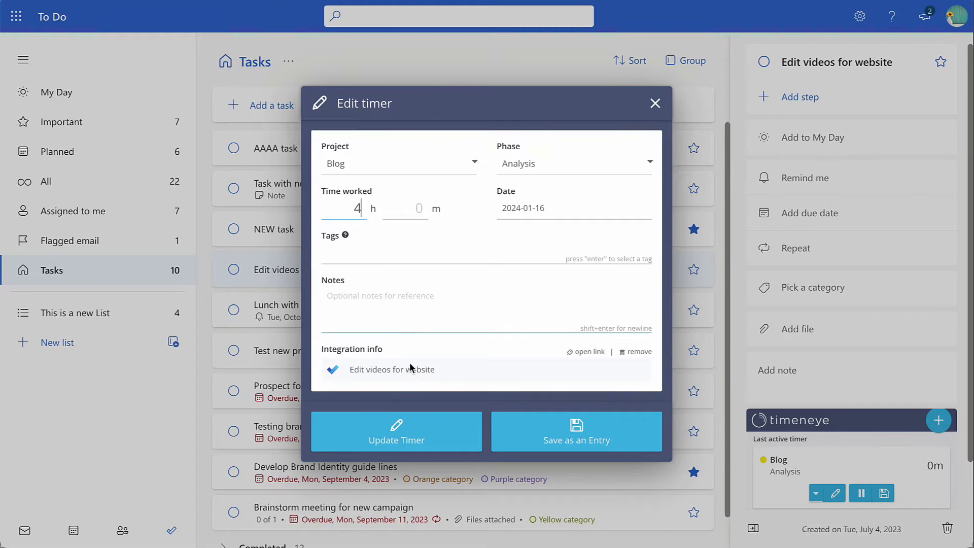
{"action": "left_click", "coordinate": [414, 427]}
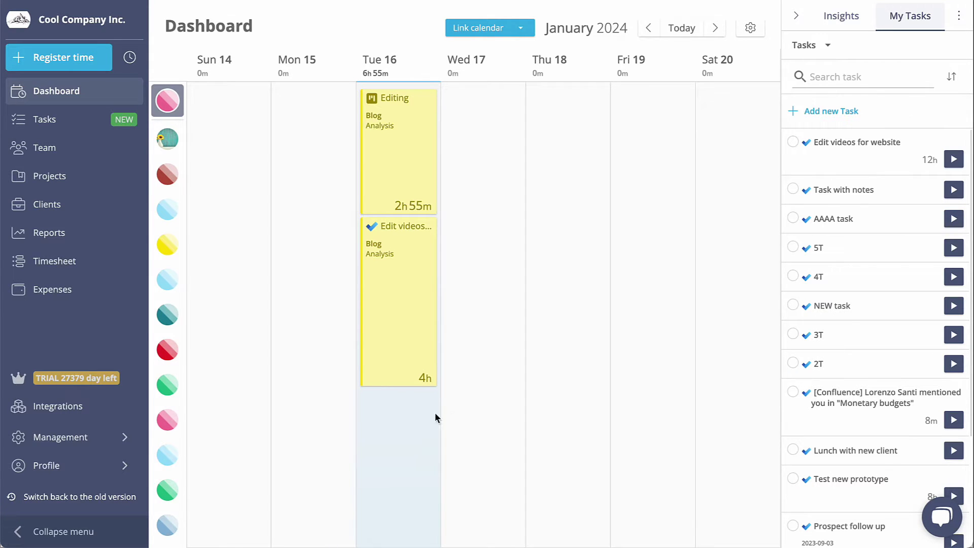
Search integrations for 'pl' and open Microsoft Planner's configuration settings
{"action": "left_click", "coordinate": [83, 409]}
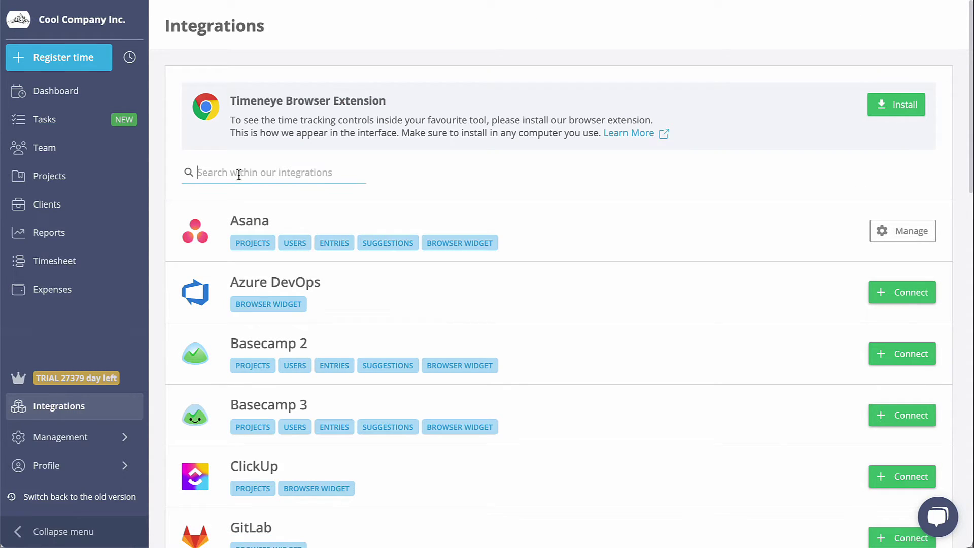
{"action": "type", "text": "pl"}
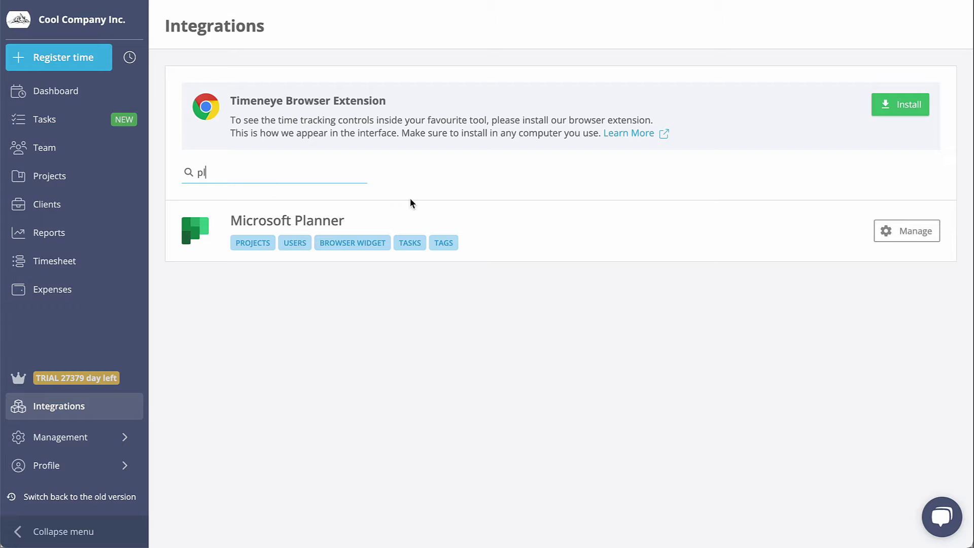
{"action": "left_click", "coordinate": [903, 237]}
{"action": "scroll", "coordinate": [937, 333], "scroll_direction": "down", "scroll_amount": 1}
{"action": "scroll", "coordinate": [936, 333], "scroll_direction": "down", "scroll_amount": 3}
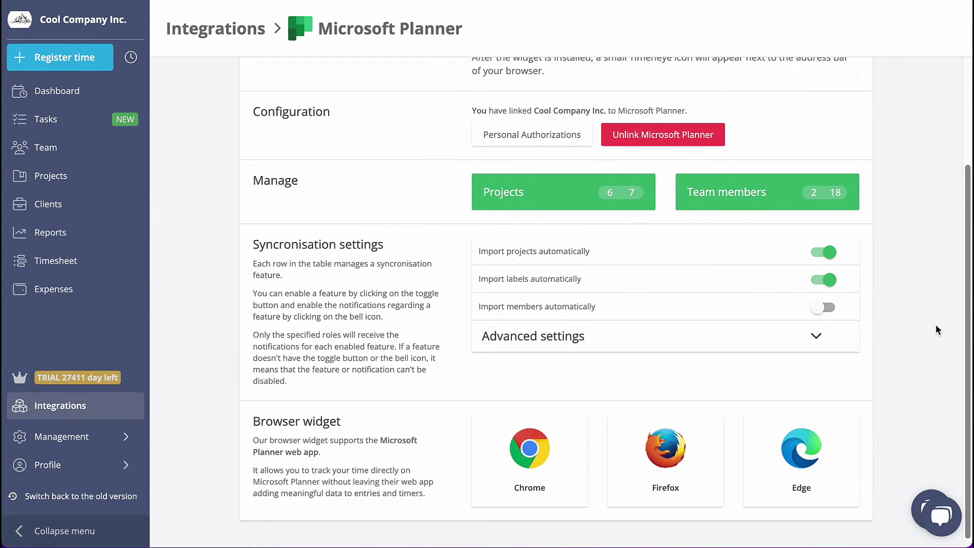
Add the Timeneye widget extension from the Chrome Web Store and pin it
{"action": "left_click", "coordinate": [539, 465]}
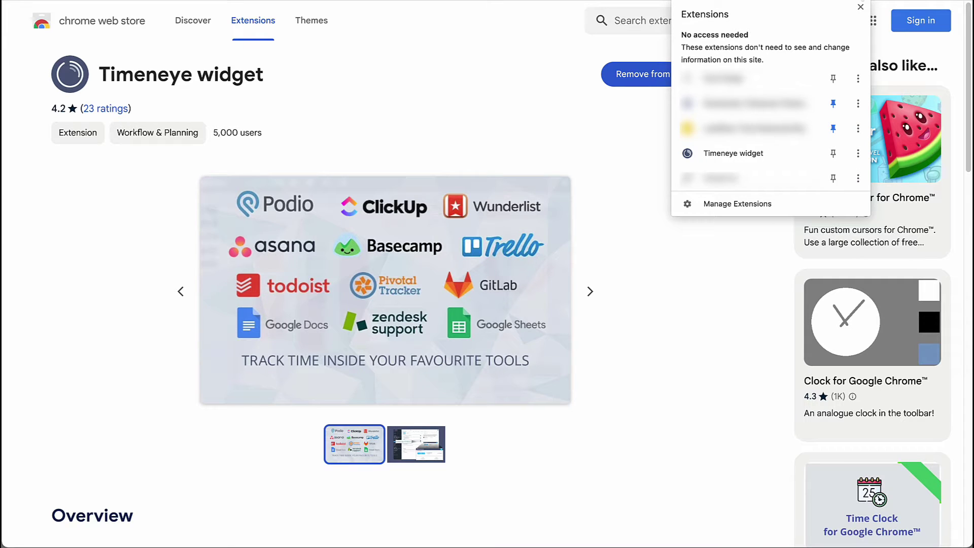
{"action": "left_click", "coordinate": [834, 158]}
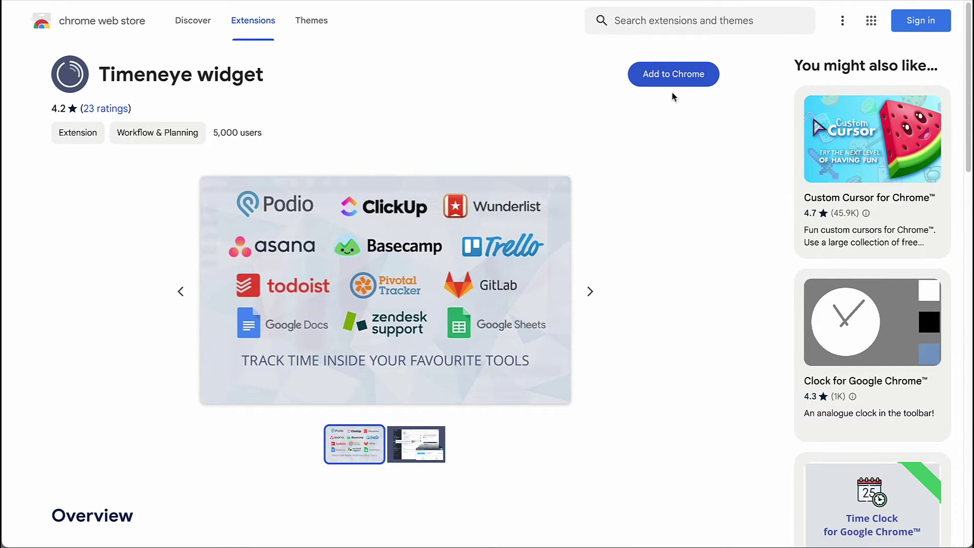
{"action": "left_click", "coordinate": [674, 77]}
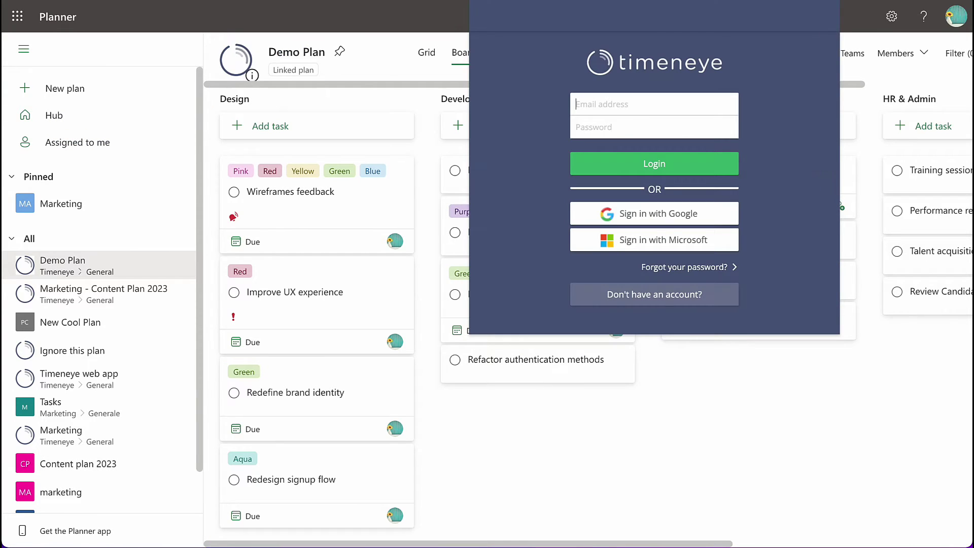
Sign in with Microsoft and start a Wireframes feedback timer in the Development phase
{"action": "left_click", "coordinate": [668, 241]}
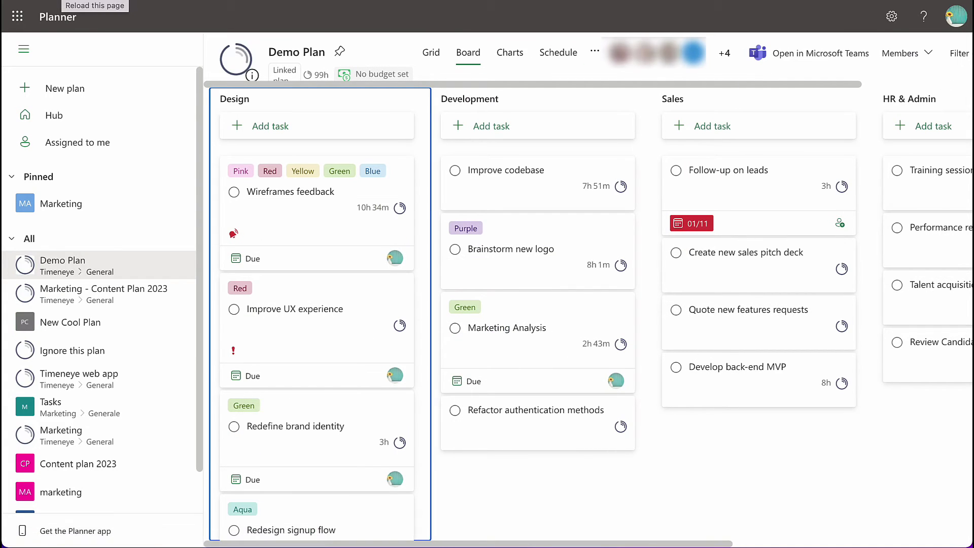
{"action": "mouse_move", "coordinate": [316, 205]}
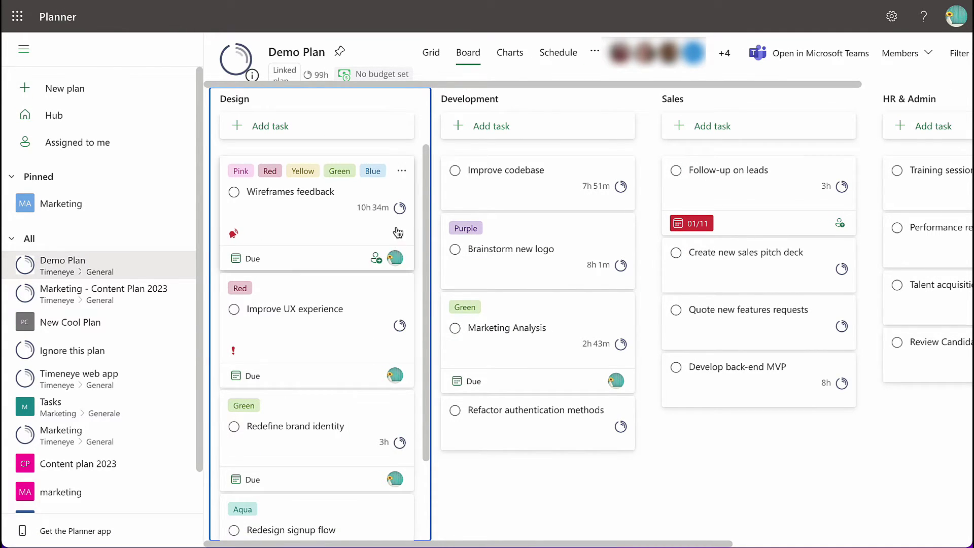
{"action": "left_click", "coordinate": [399, 209]}
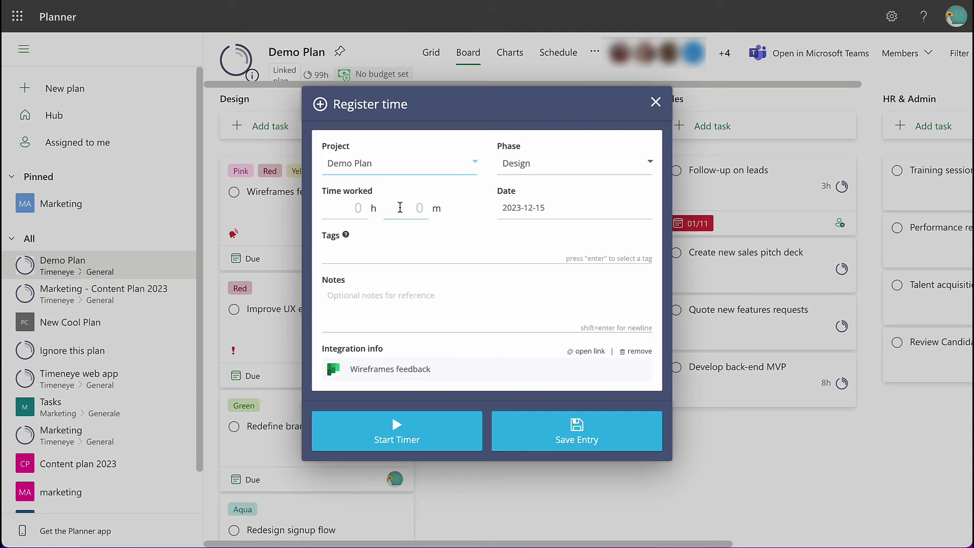
{"action": "left_click", "coordinate": [565, 165]}
{"action": "left_click", "coordinate": [548, 269]}
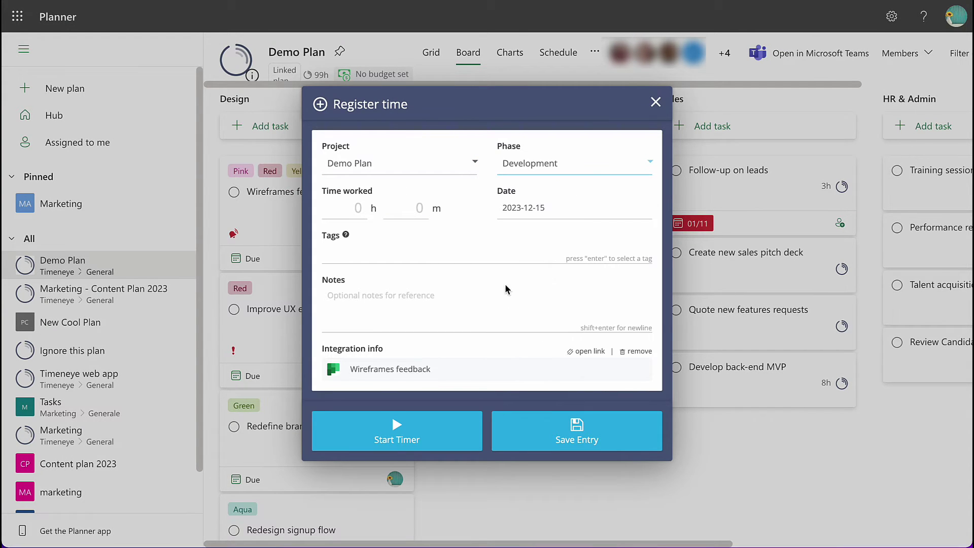
{"action": "left_click", "coordinate": [379, 429]}
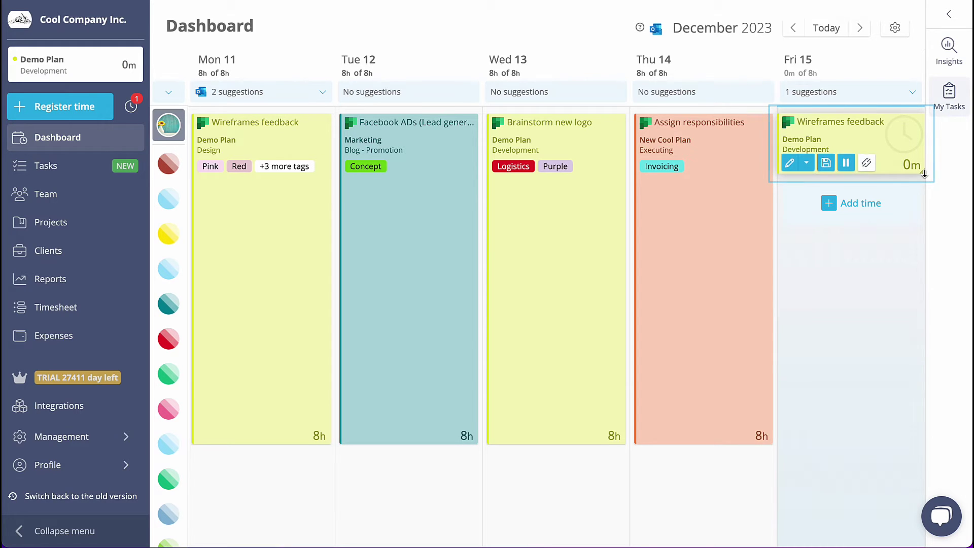
Drag the Fri 15 Wireframes feedback card down to 2h 15m
{"action": "left_click_drag", "start_coordinate": [926, 174], "coordinate": [926, 261]}
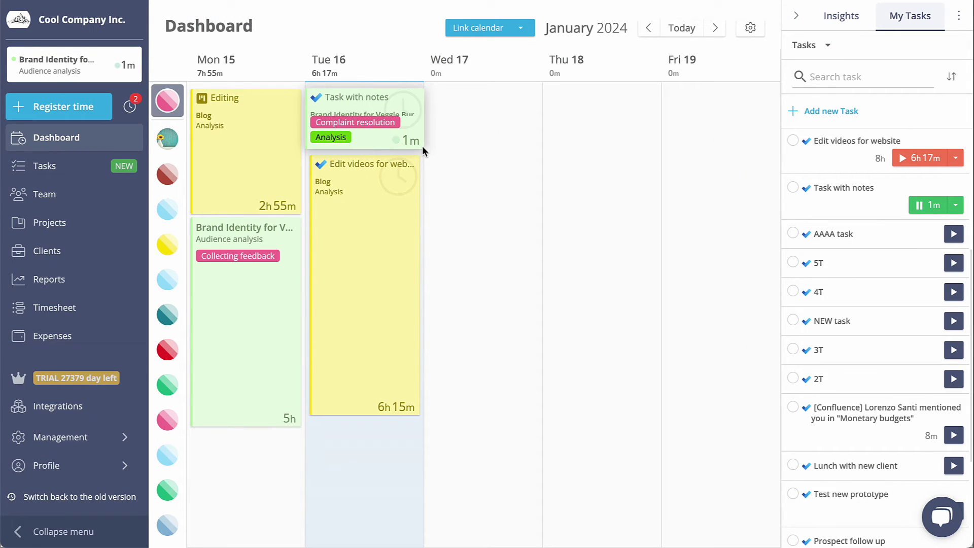
Save Task with notes as a 50m entry and Edit videos for website as 6h 40m
{"action": "left_click_drag", "start_coordinate": [422, 149], "coordinate": [423, 182]}
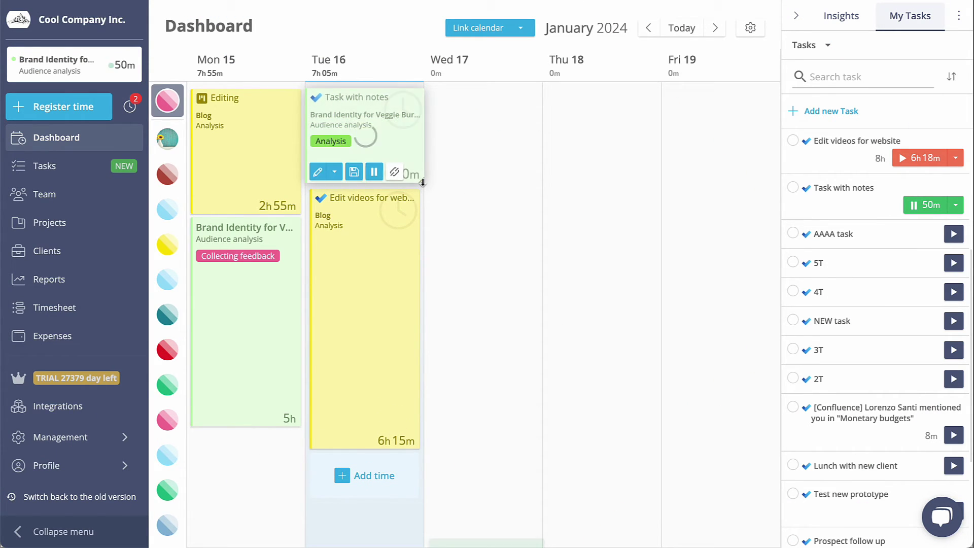
{"action": "left_click", "coordinate": [354, 173]}
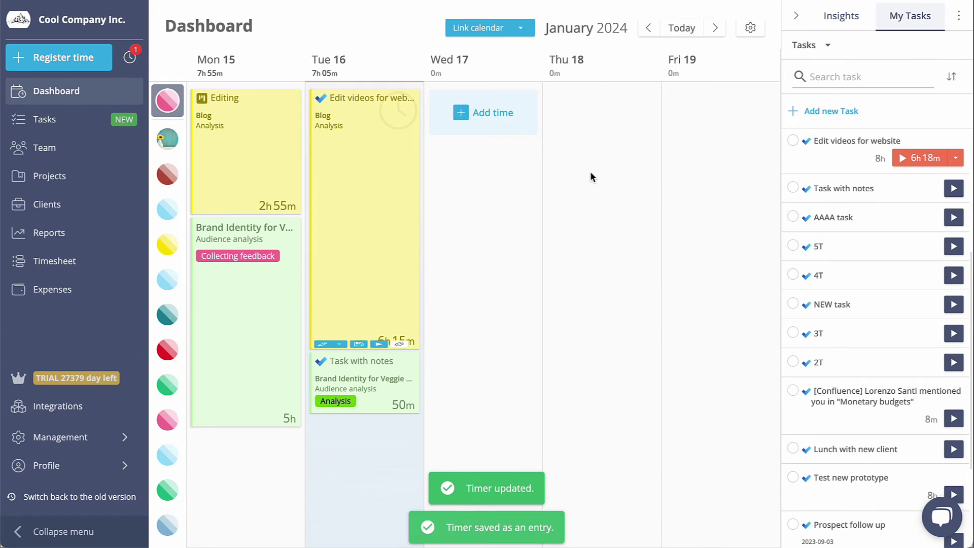
{"action": "left_click", "coordinate": [910, 159]}
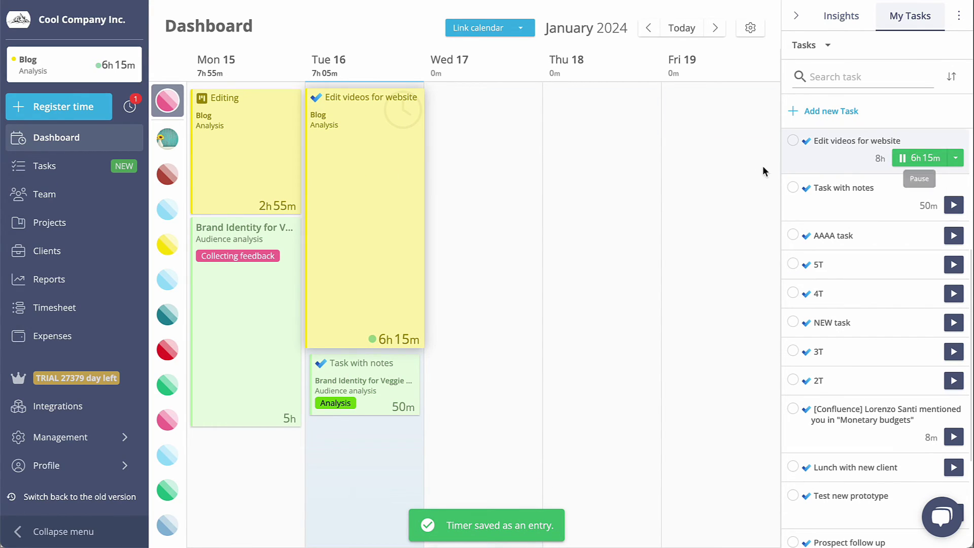
{"action": "left_click_drag", "start_coordinate": [424, 349], "coordinate": [422, 363]}
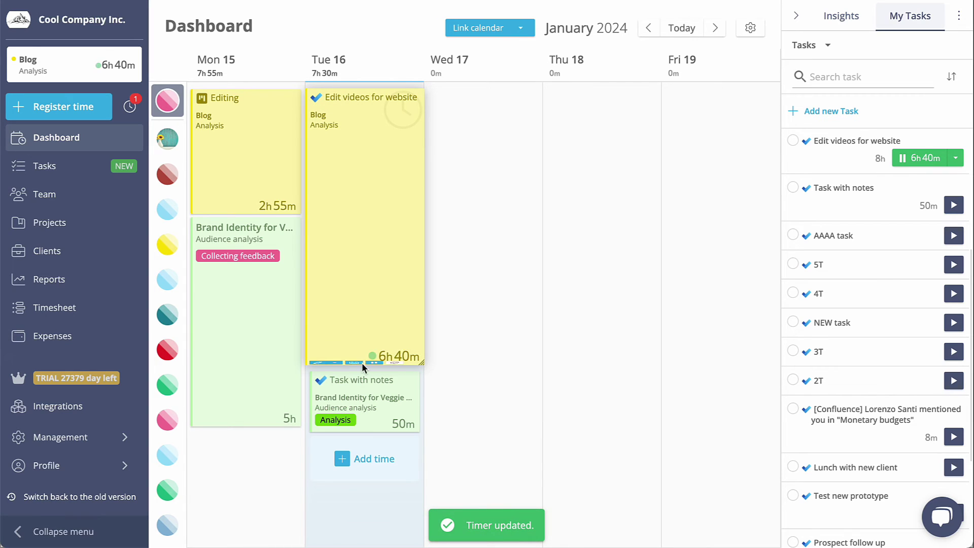
{"action": "left_click", "coordinate": [355, 354]}
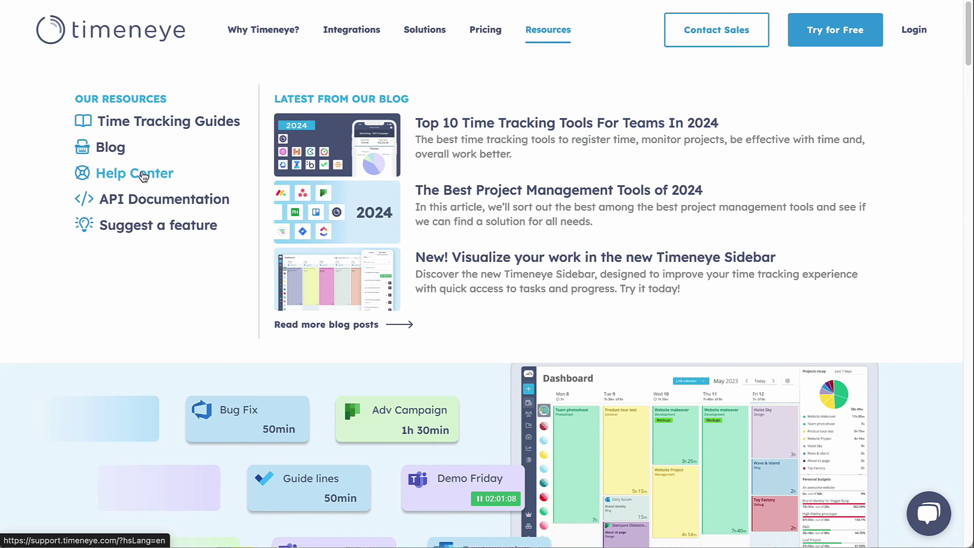
Open the Timeneye Help Center from the Resources menu
{"action": "left_click", "coordinate": [144, 176]}
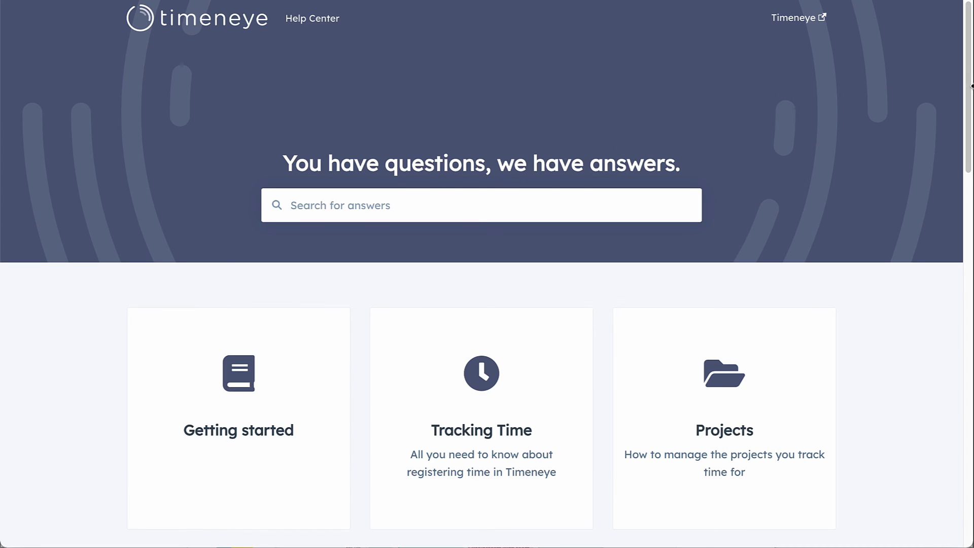